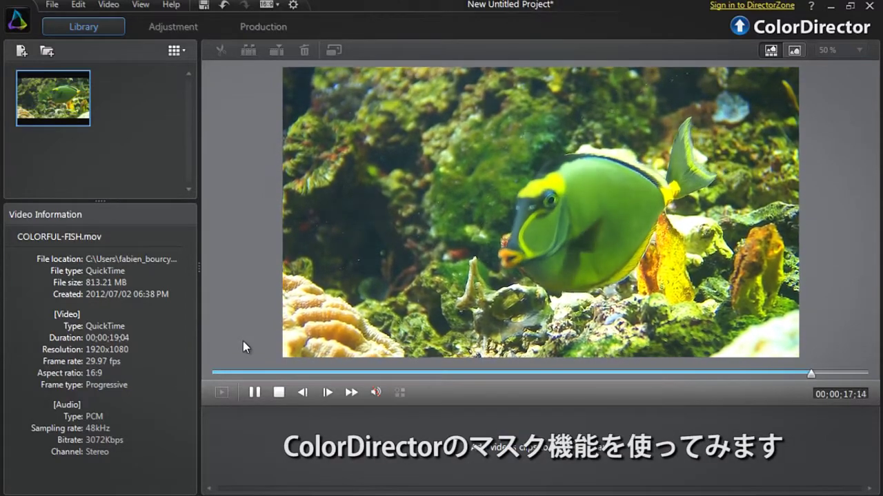
Step: Add COLORFUL-FISH.mov from the Library to the first storyboard slot
mouse_move(75, 103)
drag(74, 104, 249, 445)
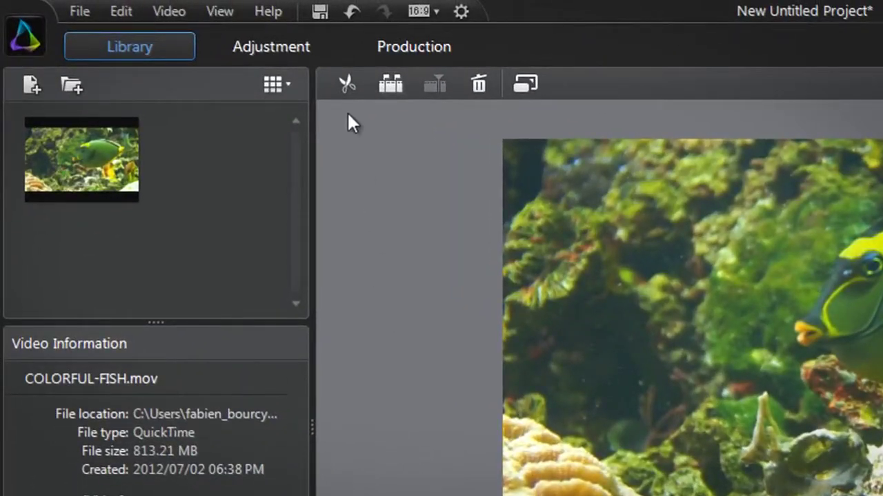
Step: In Adjustment's Regional Adjustment Tools, choose the selection mask tool and create a New mask
click(328, 44)
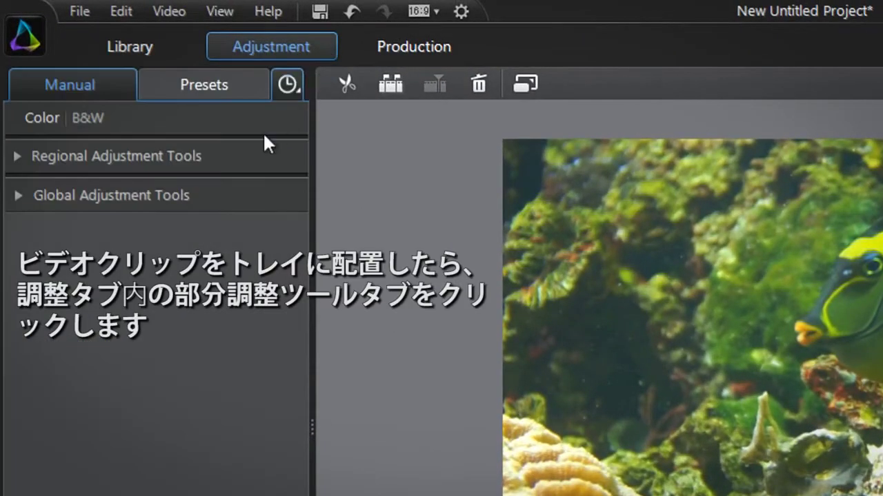
click(237, 156)
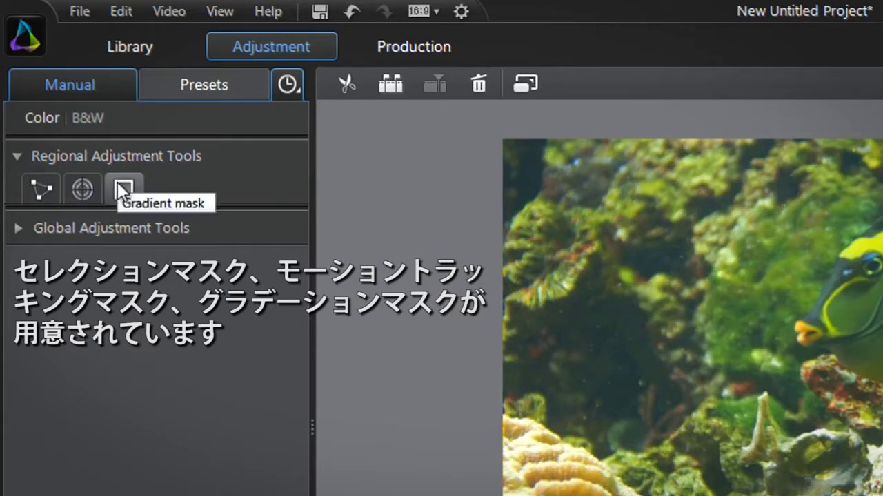
click(43, 185)
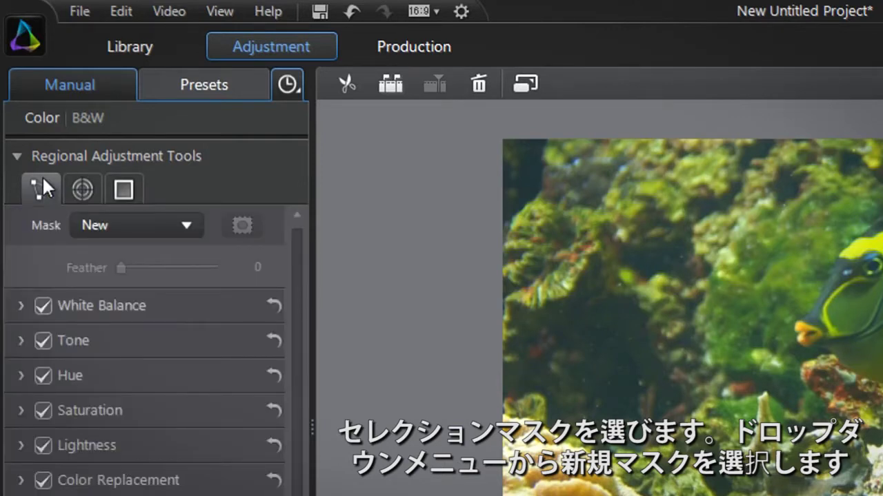
click(147, 231)
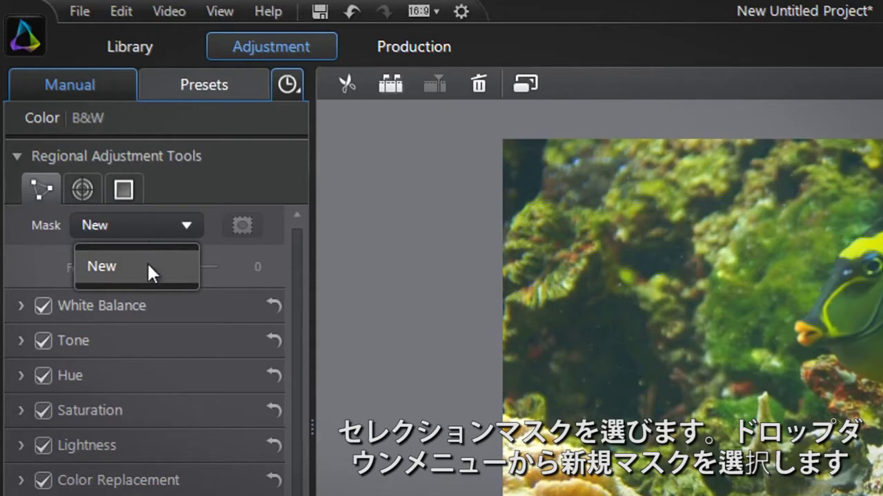
click(147, 263)
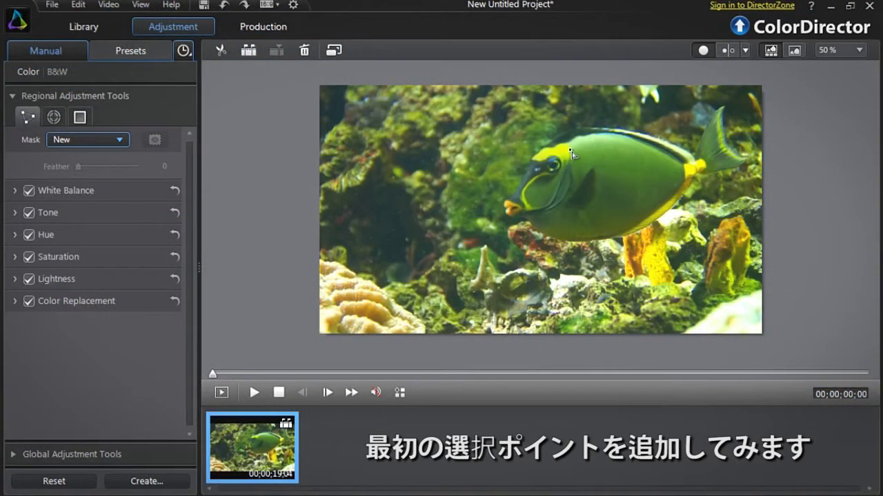
Step: Place the first mask point on the green fish's head and set the feather to 5
click(568, 144)
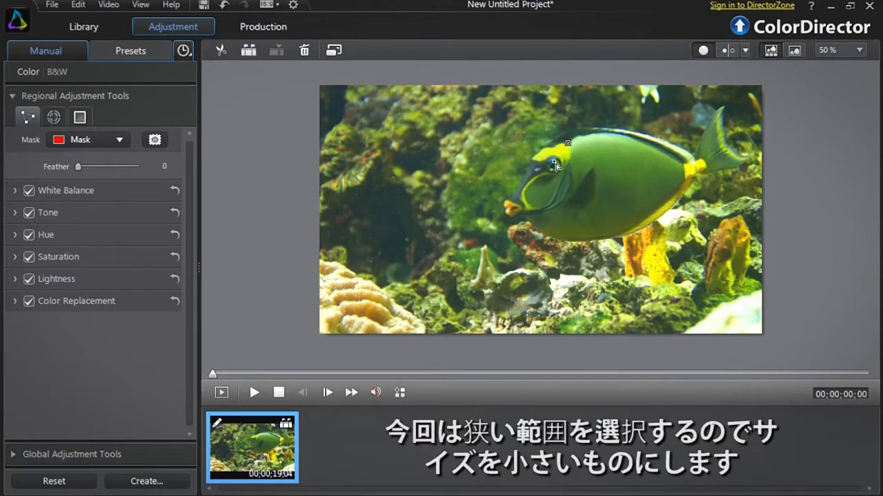
mouse_move(77, 167)
mouse_down()
mouse_move(102, 167)
mouse_move(82, 167)
mouse_up()
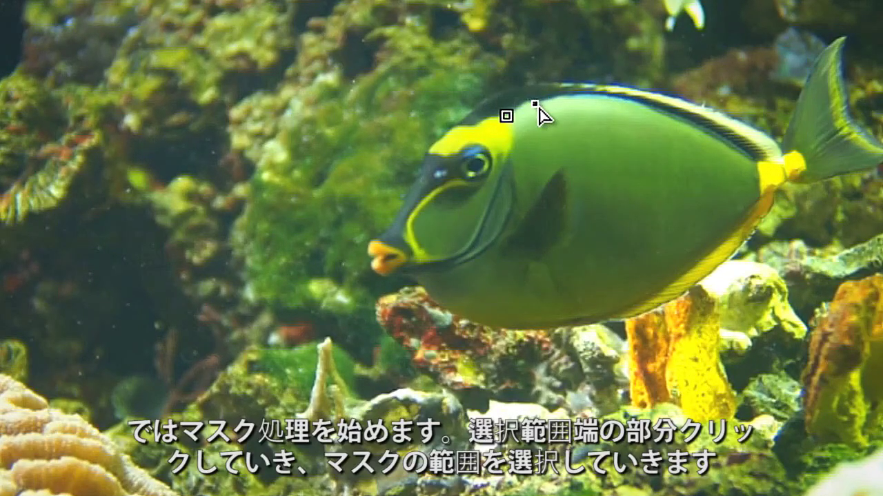
Step: Trace mask points along the fish's back toward the tail
click(530, 102)
click(551, 100)
click(572, 96)
click(601, 98)
click(631, 103)
click(671, 118)
click(709, 135)
click(756, 162)
Step: Continue the mask outline along the fish's belly
click(762, 198)
click(730, 239)
click(681, 276)
click(625, 311)
click(566, 327)
click(515, 330)
click(465, 319)
click(431, 302)
Step: Trace the mask up the gill line and close it on the first point
click(431, 275)
click(471, 260)
click(497, 243)
click(514, 213)
click(518, 180)
click(509, 151)
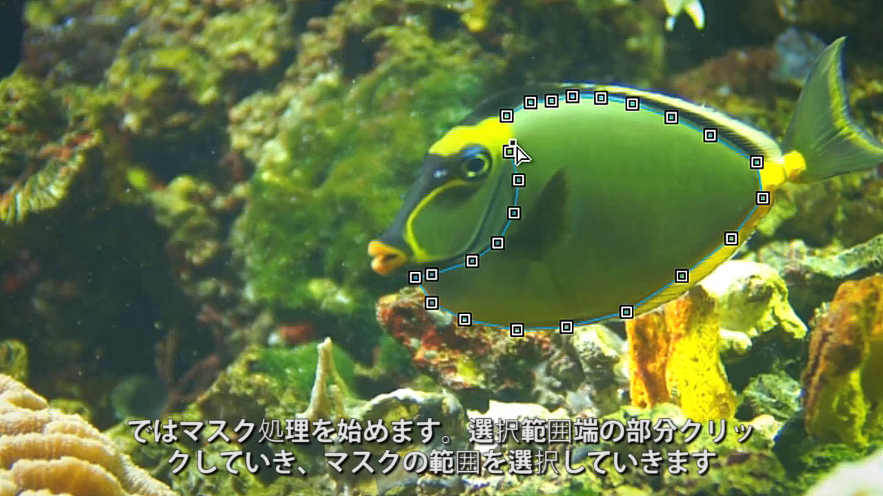
click(513, 130)
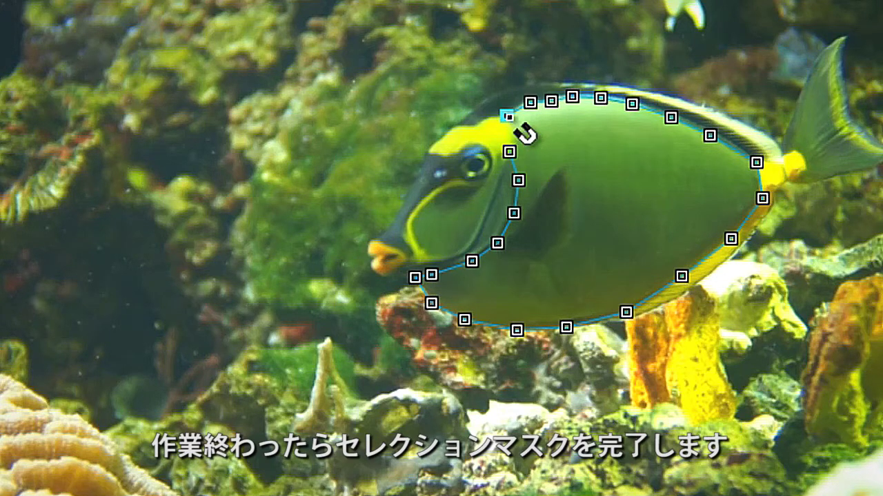
click(507, 116)
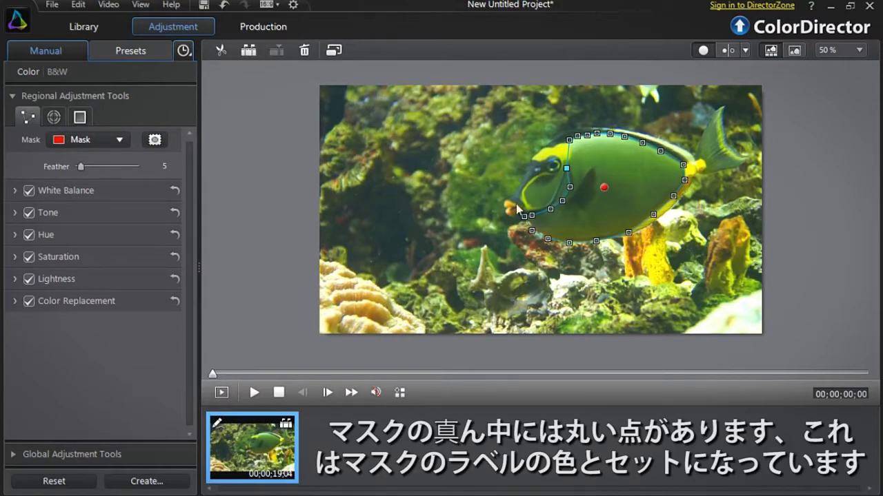
Step: Shift the mask onto the fish, then add a point on the back and nudge it to fit
mouse_move(606, 194)
mouse_down()
mouse_move(617, 167)
mouse_move(600, 178)
mouse_move(617, 181)
mouse_move(638, 159)
mouse_move(609, 190)
mouse_up()
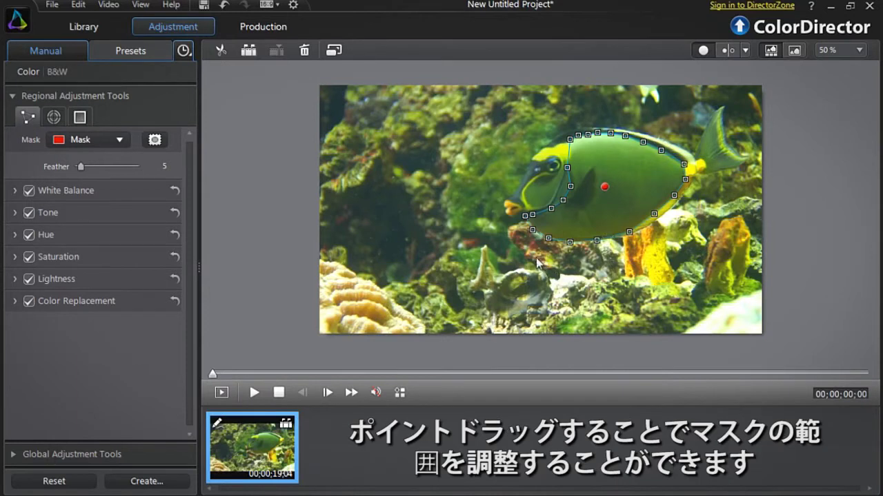
drag(534, 237, 556, 243)
click(569, 153)
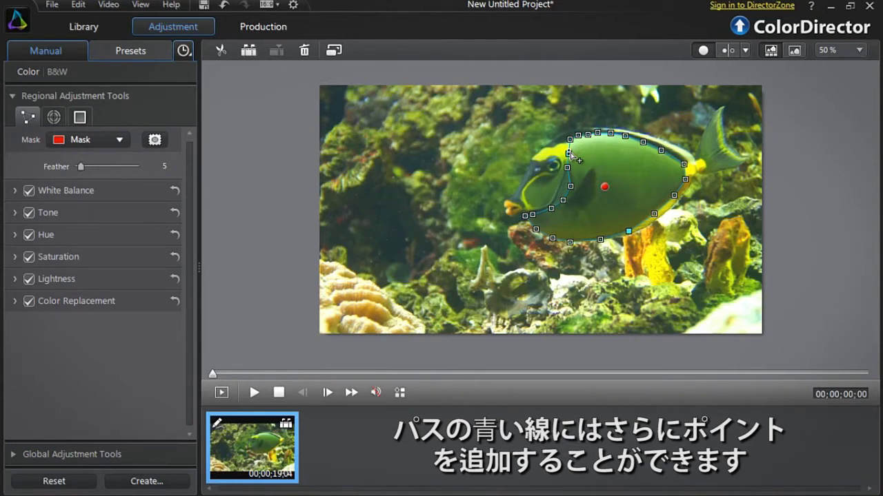
click(569, 153)
mouse_move(573, 159)
mouse_down()
mouse_move(605, 163)
mouse_move(578, 158)
mouse_up()
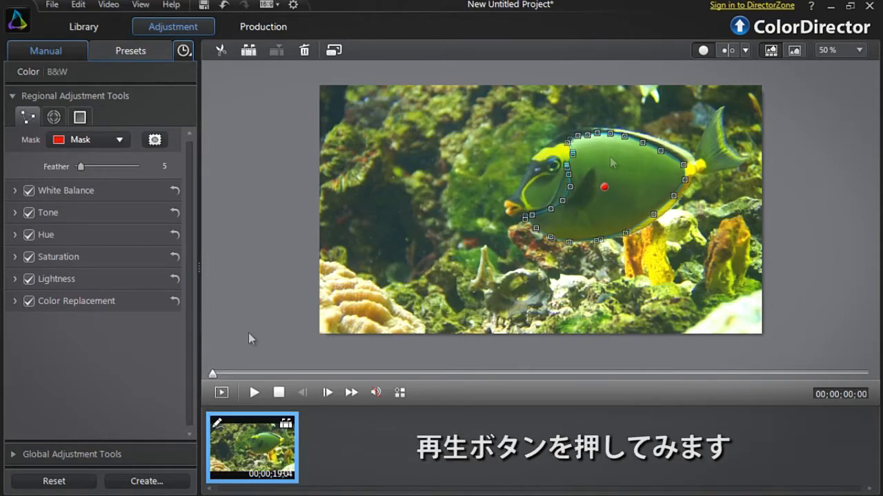
Step: Play the clip, pause at 00;00;04;02, and show the Keyframe Settings panel
click(254, 393)
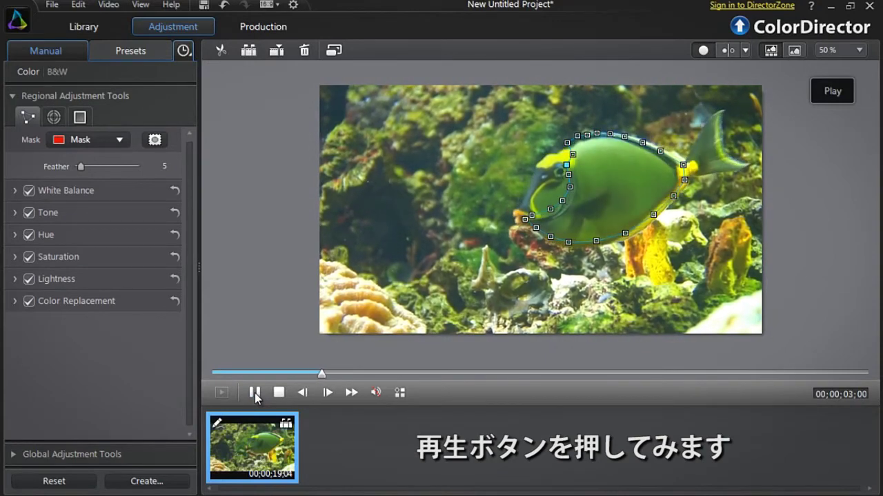
click(254, 393)
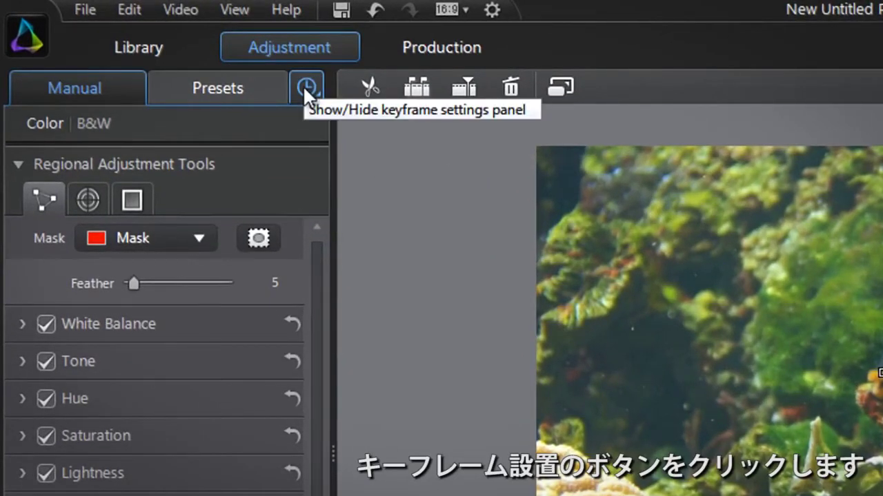
click(304, 87)
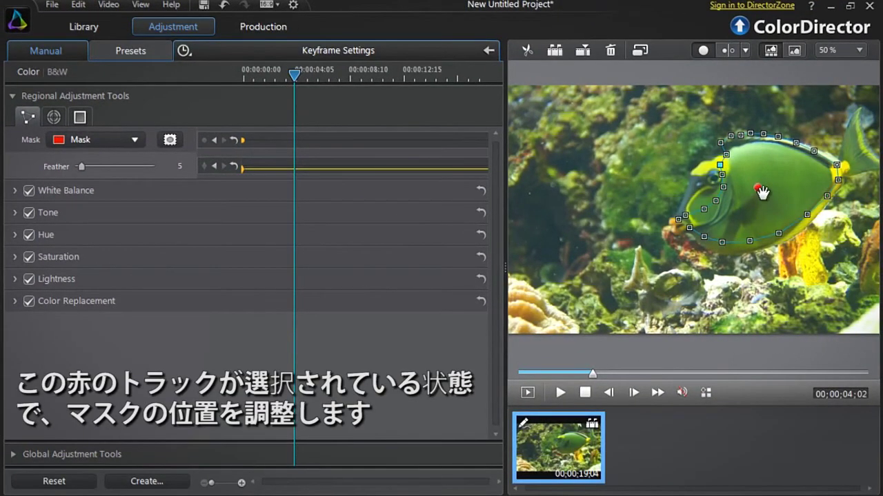
Step: At 4 seconds, move and refit the mask's right, lower and lower-left edges onto the fish, then return to 00;00;00;00
drag(761, 193, 766, 206)
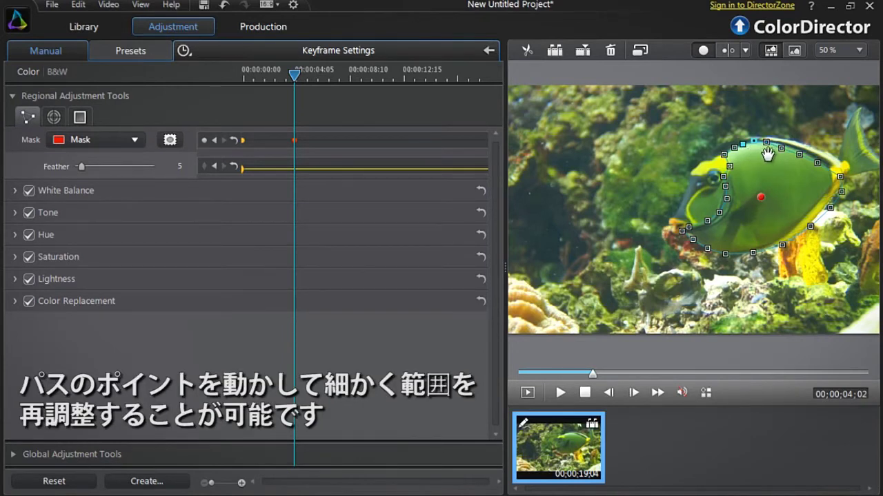
mouse_move(831, 207)
mouse_down()
mouse_move(819, 201)
mouse_move(802, 220)
mouse_up()
mouse_move(782, 244)
mouse_down()
mouse_move(784, 238)
mouse_move(756, 250)
mouse_up()
mouse_move(693, 242)
mouse_down()
mouse_move(687, 230)
mouse_move(722, 199)
mouse_up()
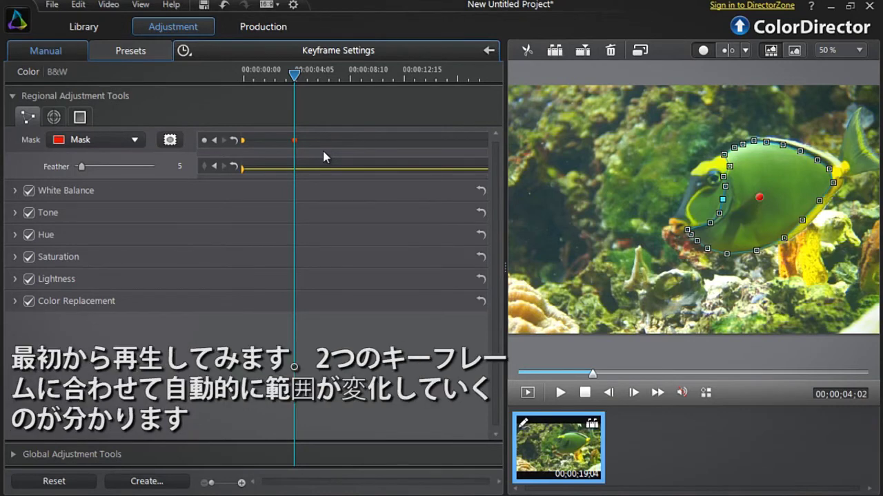
drag(591, 374, 512, 378)
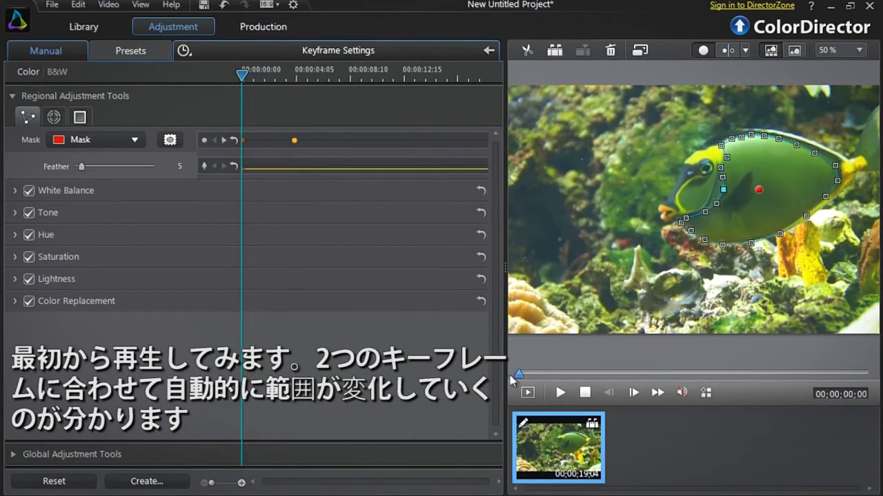
Step: Play the clip from the start to watch the mask follow the fish between keyframes
click(561, 393)
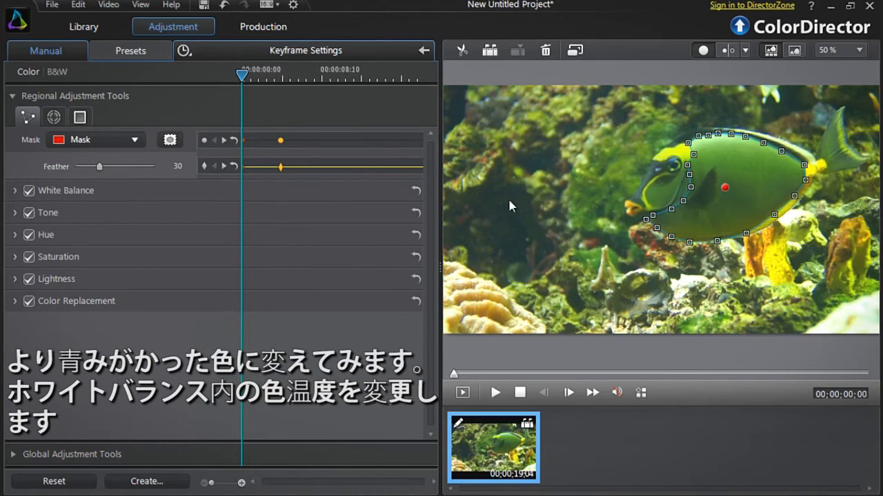
Step: Lower the White Balance Temperature inside the mask to -66 so the fish turns blue
click(169, 191)
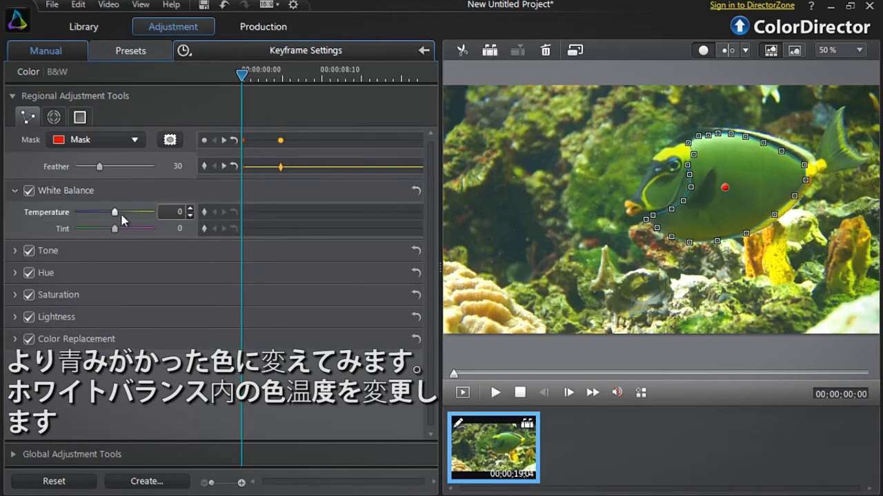
drag(114, 218, 91, 218)
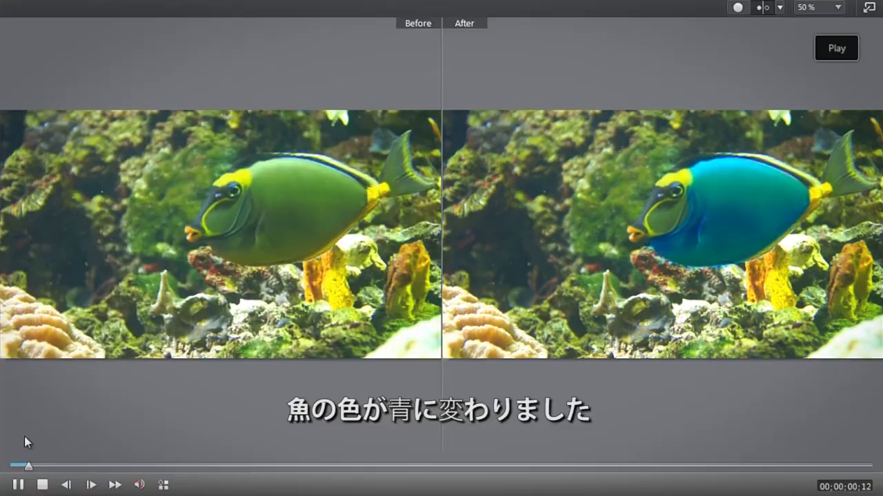